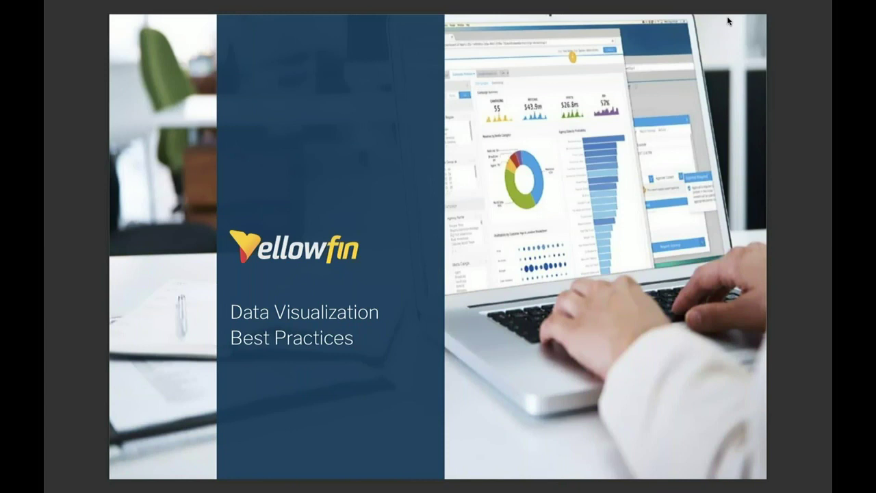
Advance past the Data Visualization Best Practices title slide to 'Why visualize data?'
left_click(715, 87)
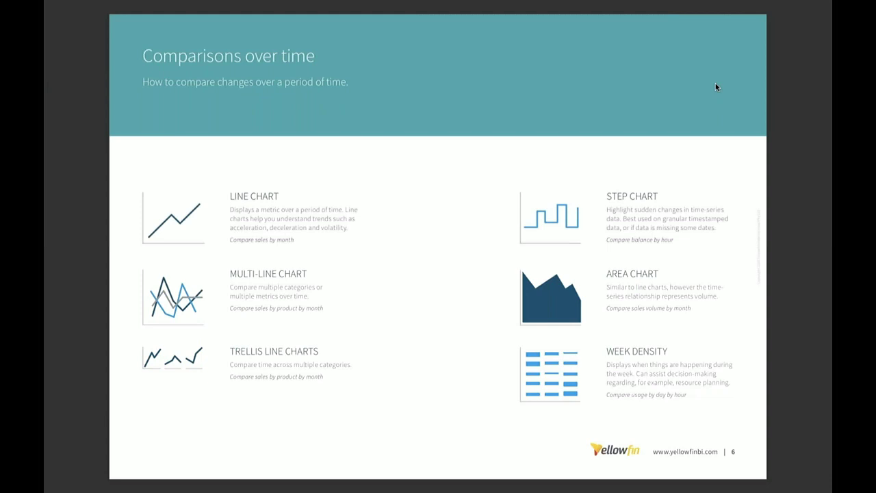
Advance from the Composition slide to page 8, the Correlation slide
key("Right")
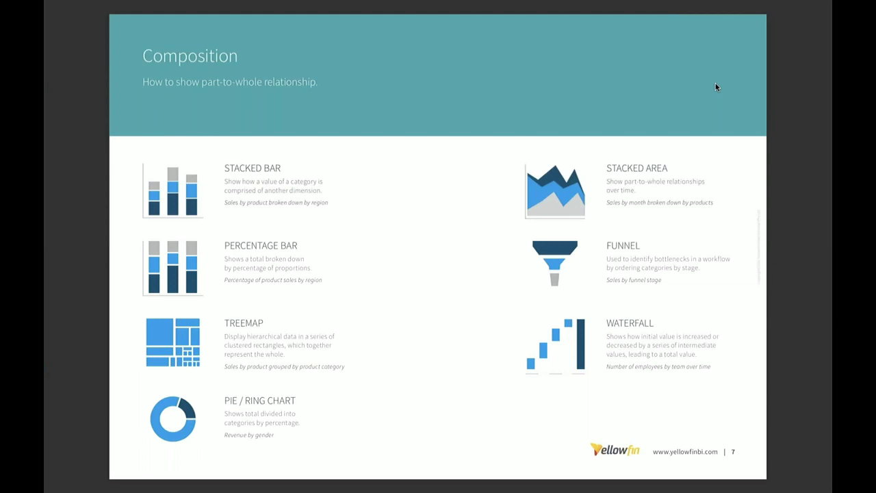
key("Right")
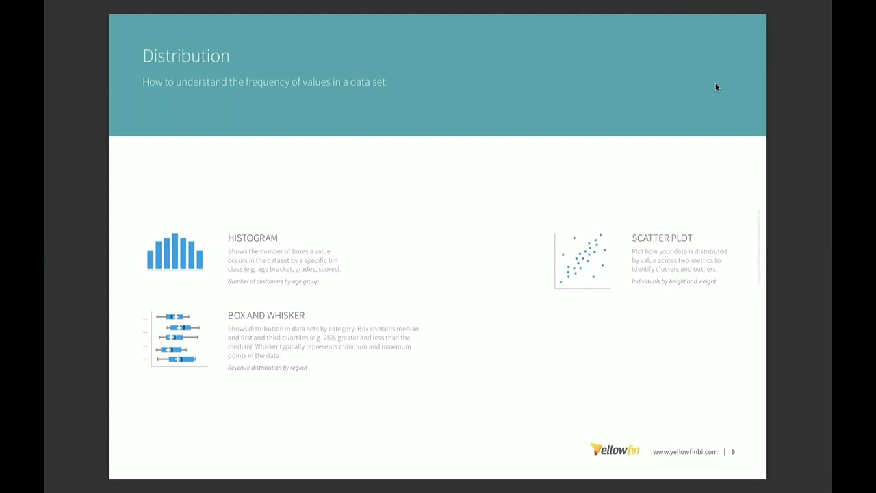
Advance to slide 10, Location, covering thematic, bubble, heat and raster maps
key("Right")
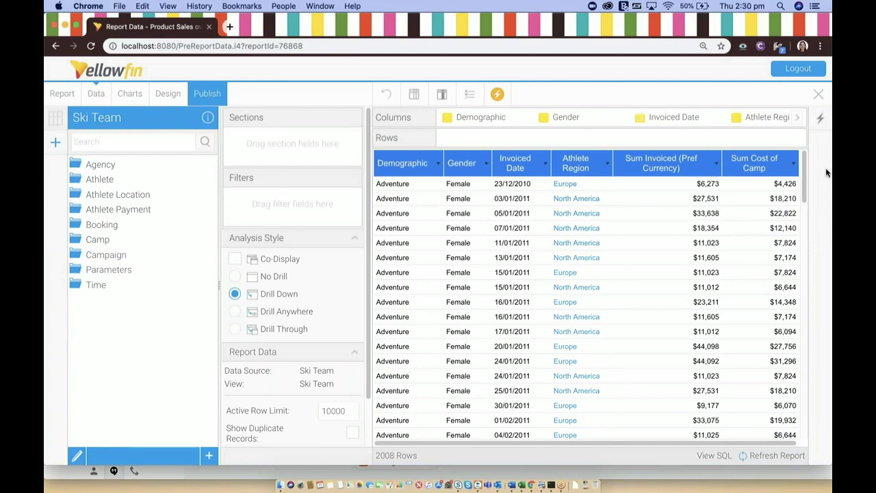
Run Explain Metric on Sum Invoiced (Pref Currency) and confirm re-running the Auto Analysis
left_click(498, 95)
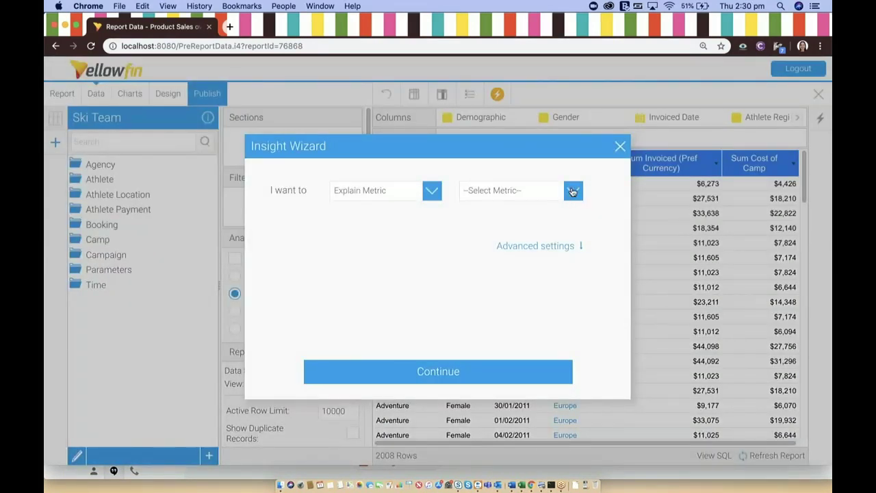
left_click(573, 190)
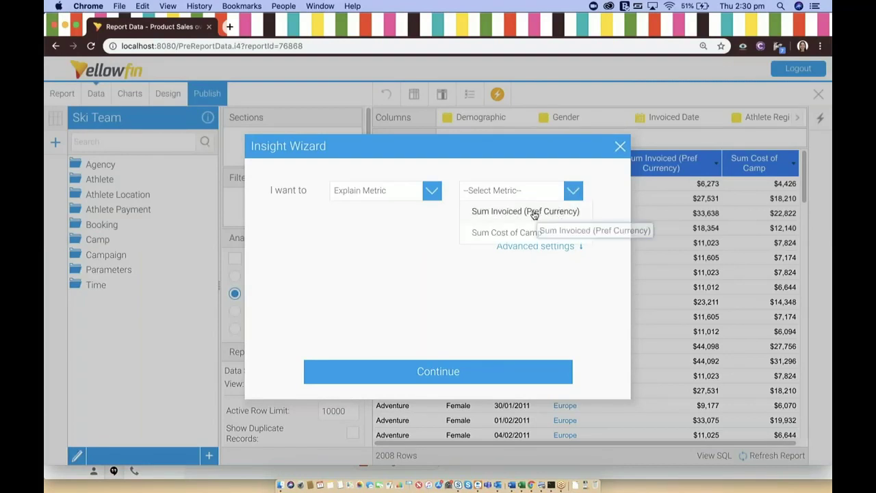
left_click(532, 213)
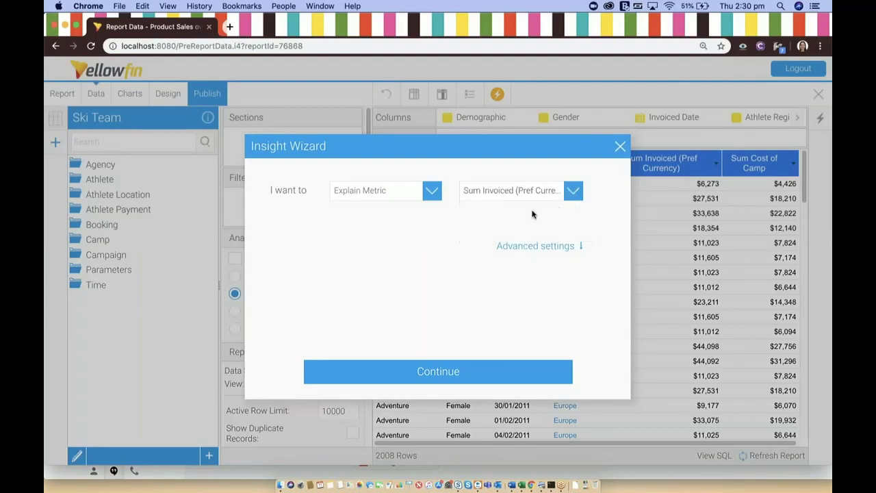
left_click(452, 373)
left_click(412, 290)
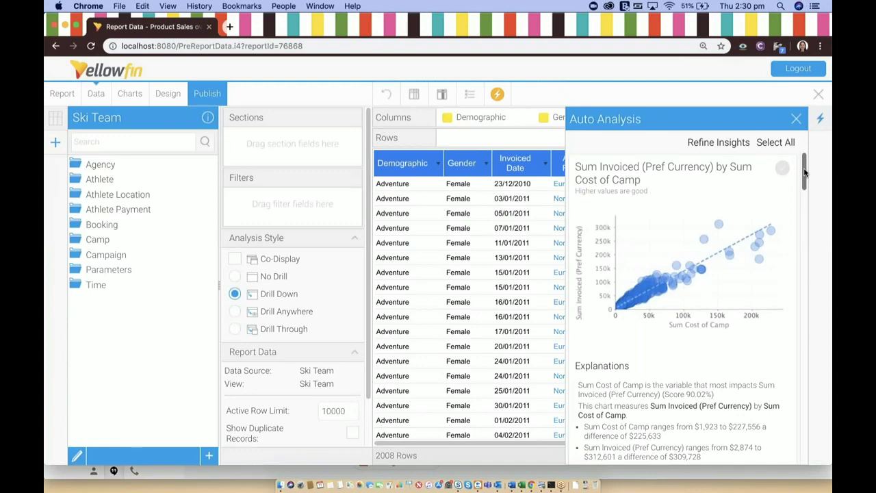
Keep the Demographic bar and Sum Cost of Camp scatter insights, then move to the chart builder
left_click_drag(805, 172, 803, 180)
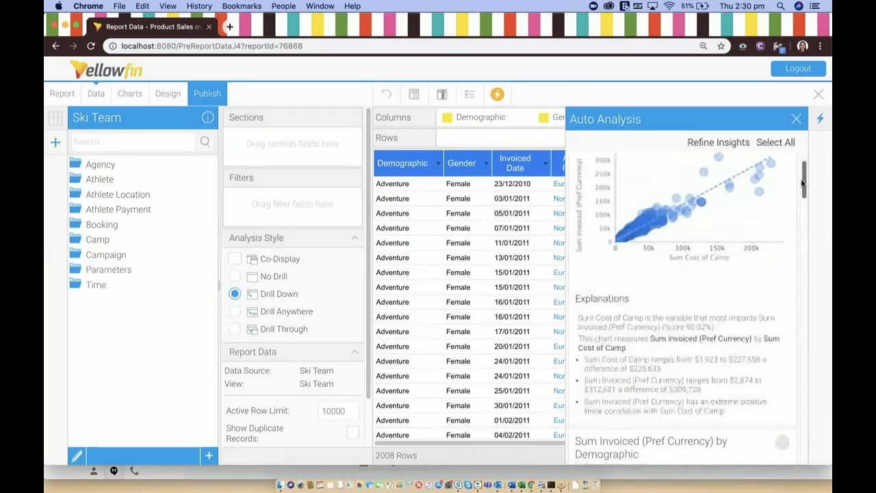
left_click_drag(802, 183, 799, 203)
scroll(799, 203, "down", 3)
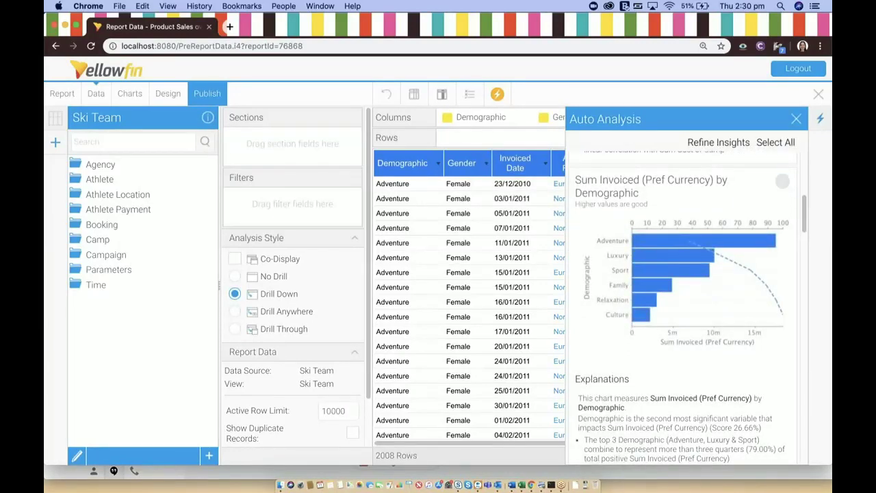
left_click_drag(803, 199, 804, 305)
left_click(783, 275)
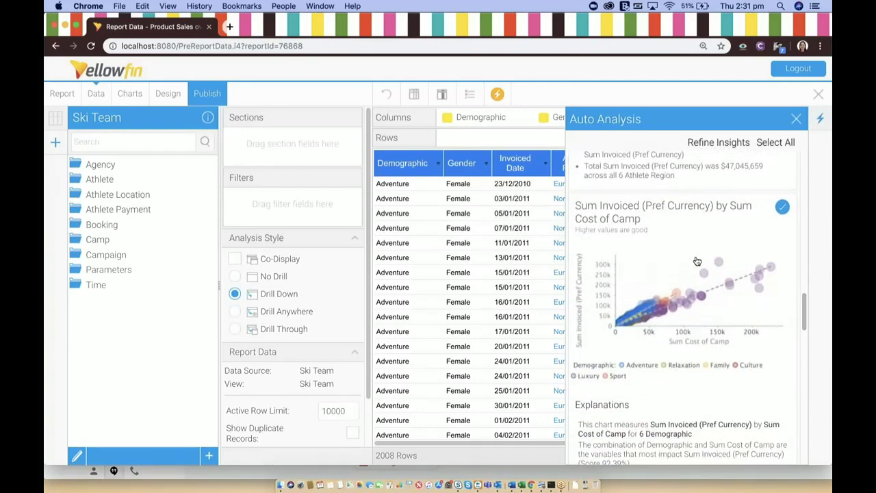
left_click(129, 93)
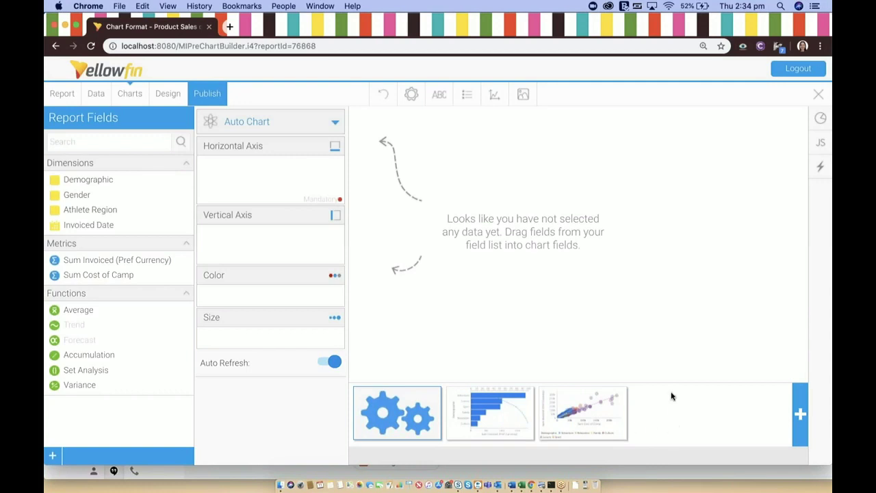
Put Sum Invoiced (Pref Currency) on the horizontal axis and Demographic on the vertical axis
mouse_move(104, 264)
left_mouse_down()
mouse_move(240, 191)
mouse_move(246, 171)
left_mouse_up()
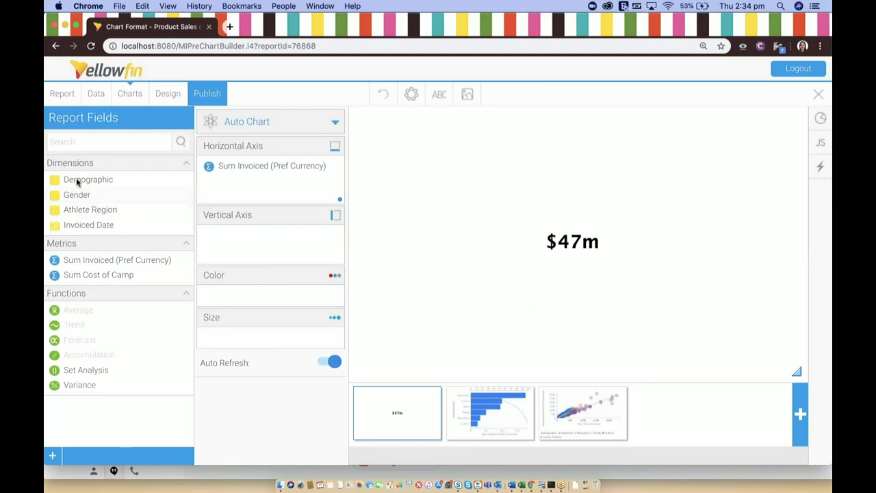
left_click_drag(76, 181, 239, 245)
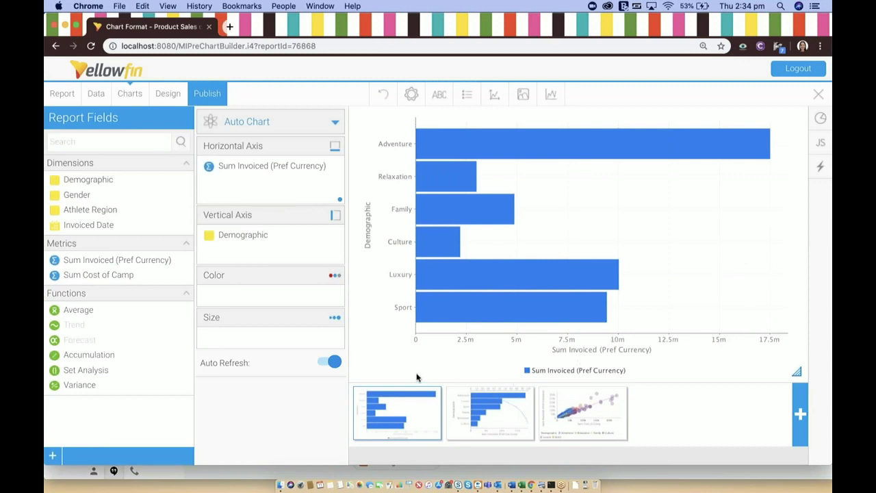
Move Gender to the horizontal axis and colour the chart by Sum Invoiced (Pref Currency)
left_click_drag(74, 197, 240, 299)
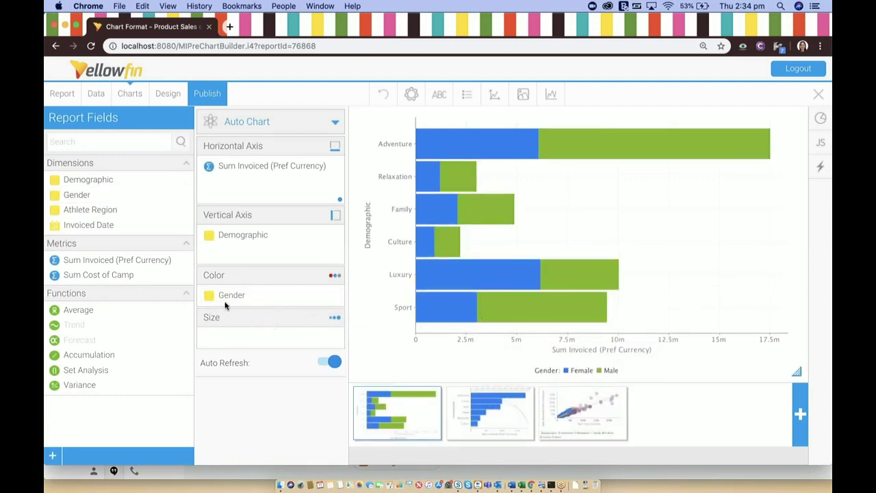
left_click_drag(74, 194, 247, 191)
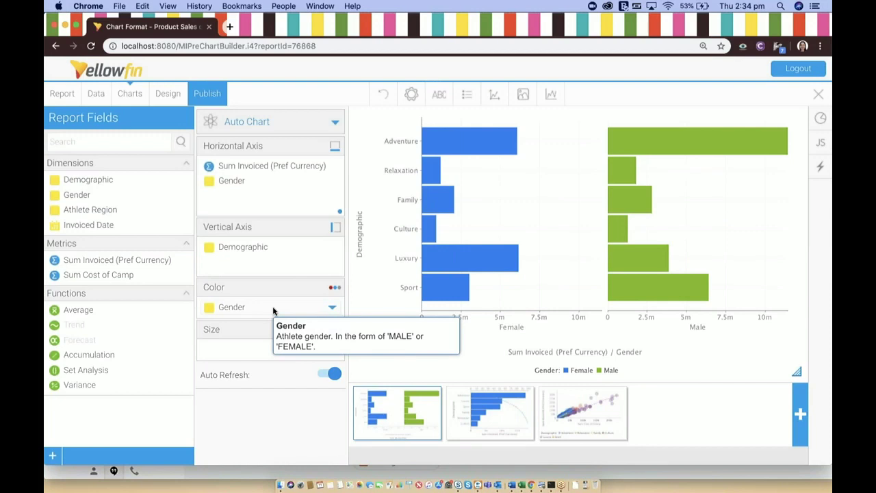
left_click_drag(272, 311, 141, 281)
left_click_drag(275, 167, 272, 305)
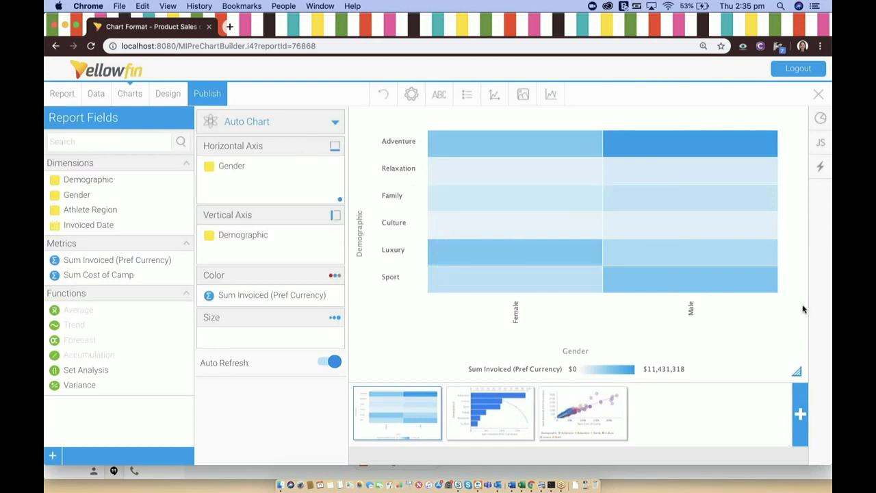
Browse the Select Chart list and Auto Analysis, ending on the Javascript Chart option
left_click(820, 119)
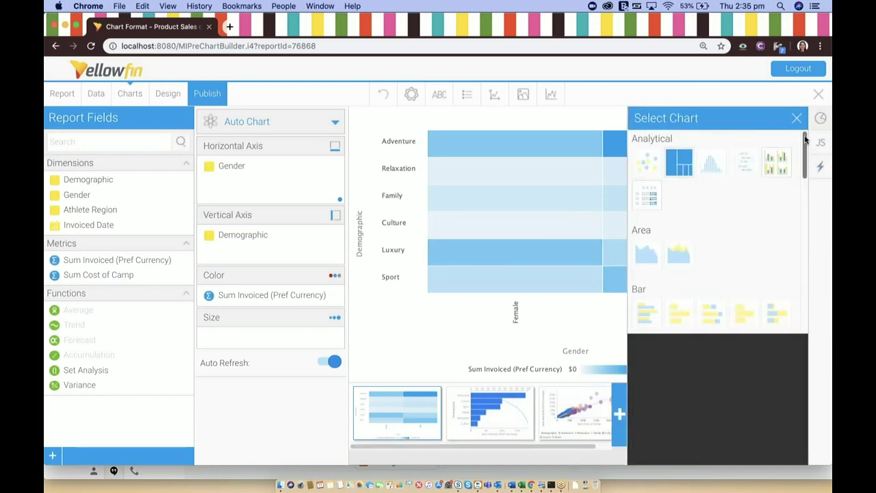
scroll(804, 152, "down", 1)
left_click_drag(804, 152, 804, 268)
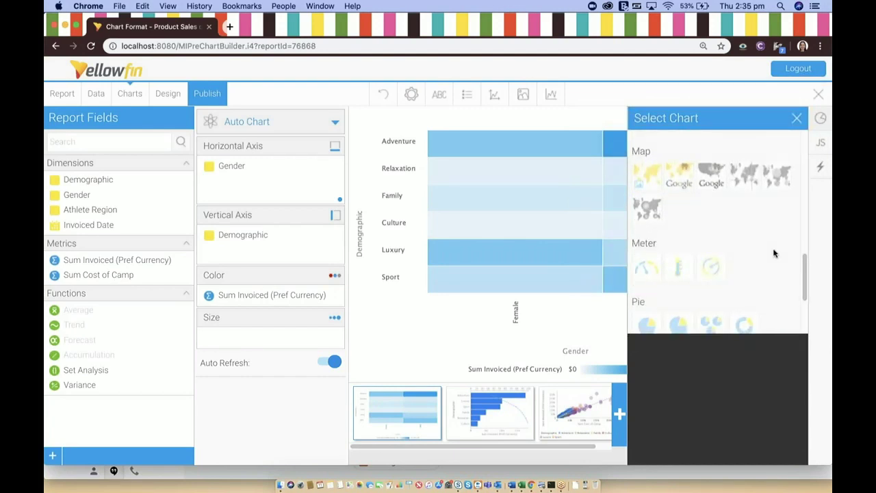
left_click(822, 170)
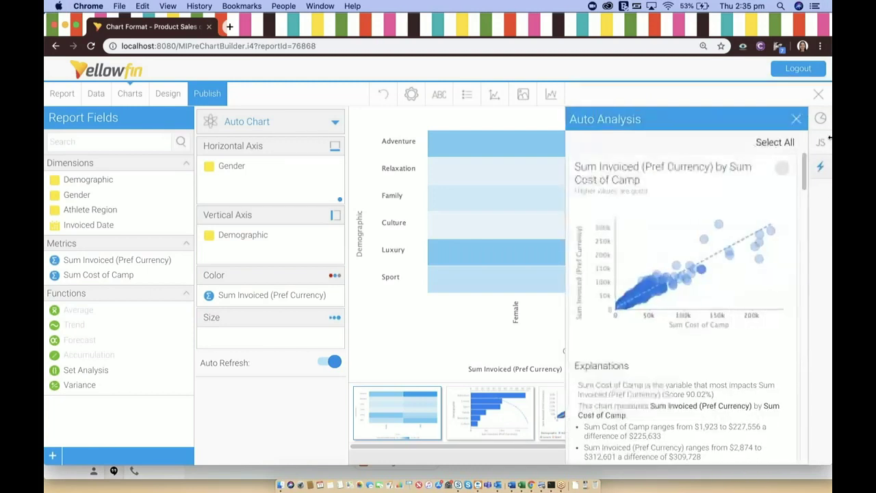
left_click(819, 144)
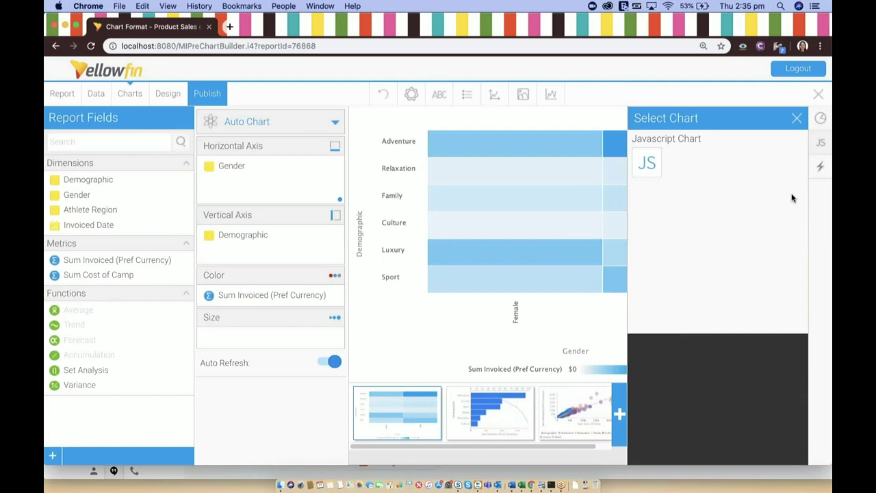
Show page 12 of Final Data Vis.pdf, Best Practice #2 formatting and styling, full screen
left_click(540, 485)
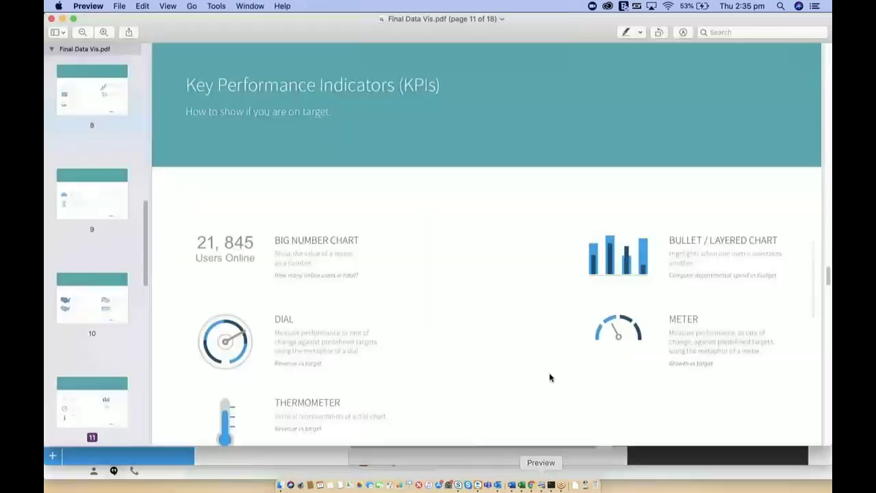
scroll(135, 279, "down", 5)
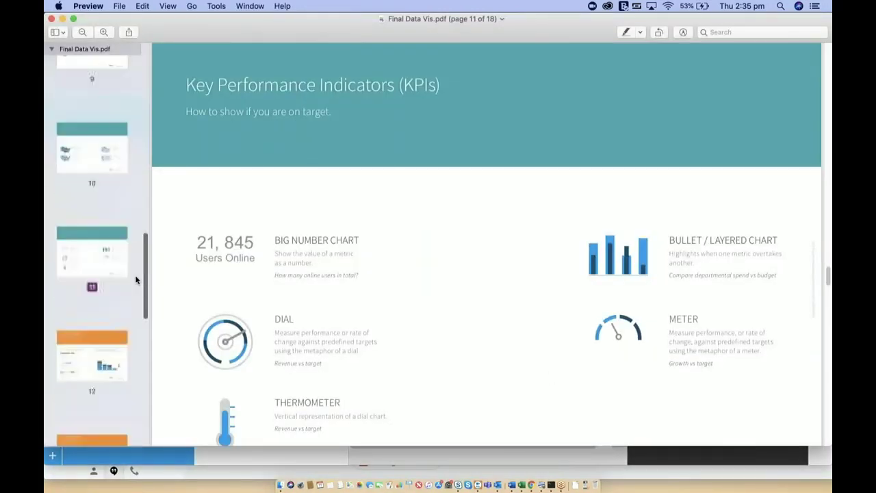
scroll(136, 280, "down", 7)
left_click(91, 144)
left_click(168, 6)
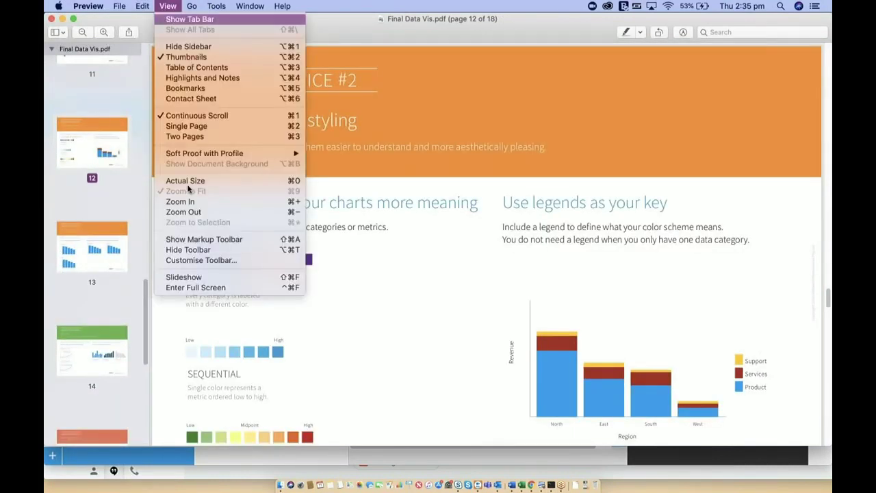
left_click(203, 288)
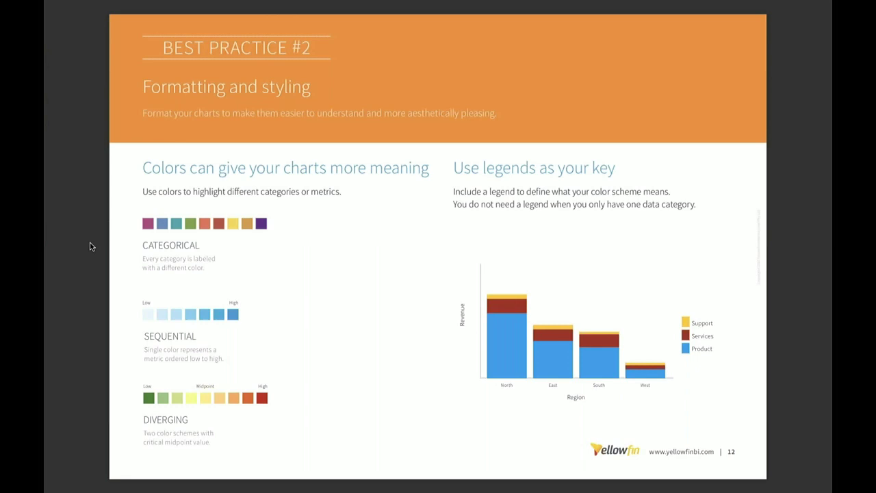
Advance to page 13, on data labels revealing values and using grid lines sparingly
key("Right")
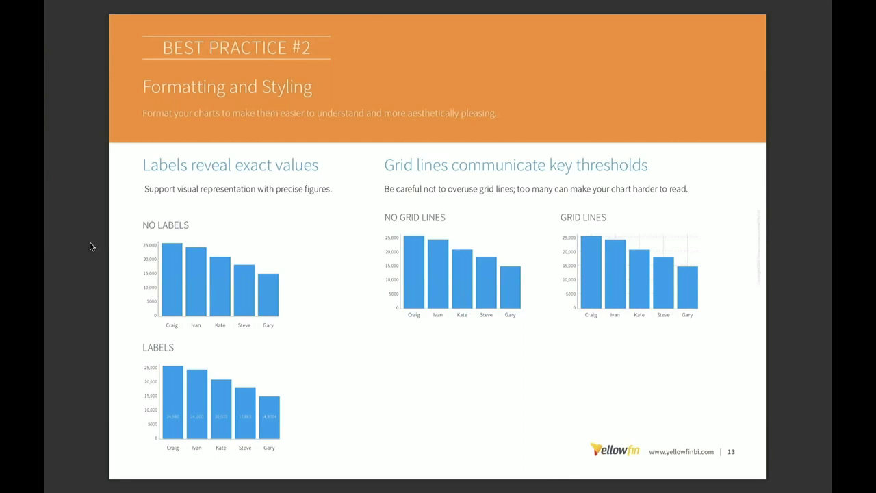
Advance to page 14, 'Best Practice #3 – Add clarity', then exit the full-screen presentation
key("Right")
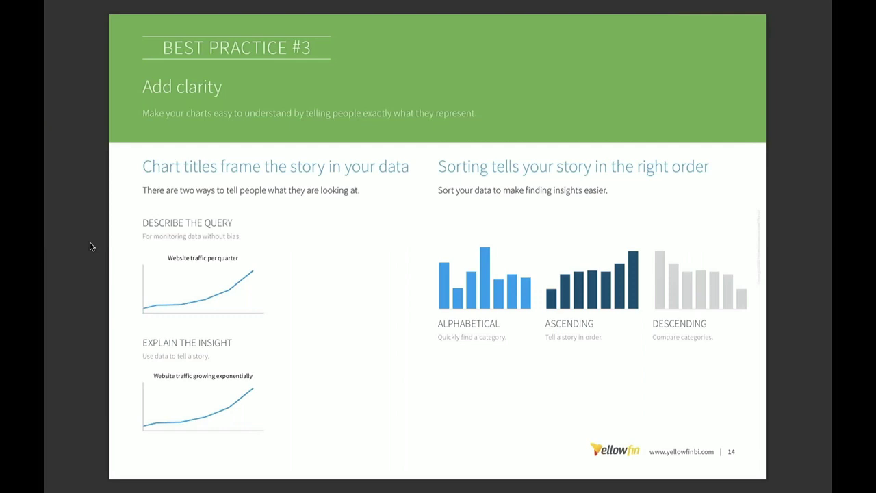
key("Escape")
Back in Yellowfin, close the Select Chart panel to show the full Demographic-by-Gender heat map
left_click(533, 484)
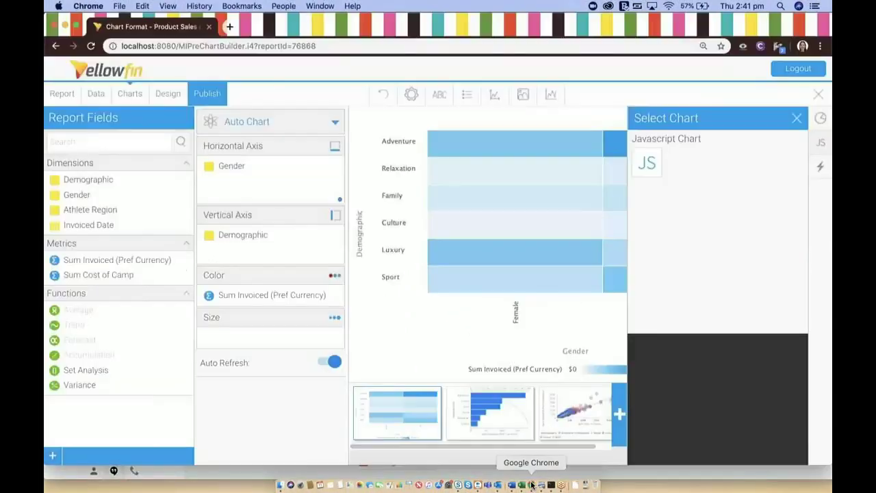
left_click(796, 117)
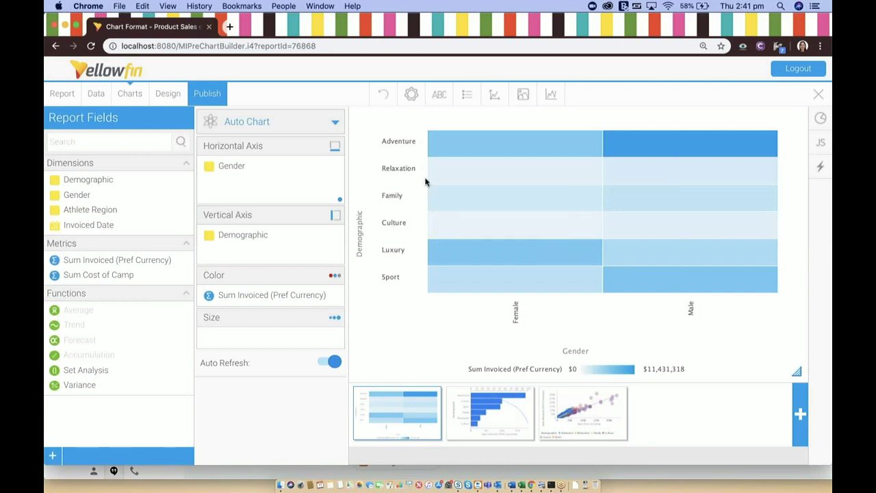
Bring the slide deck forward and go to page 15, Best Practice #4
left_click(541, 486)
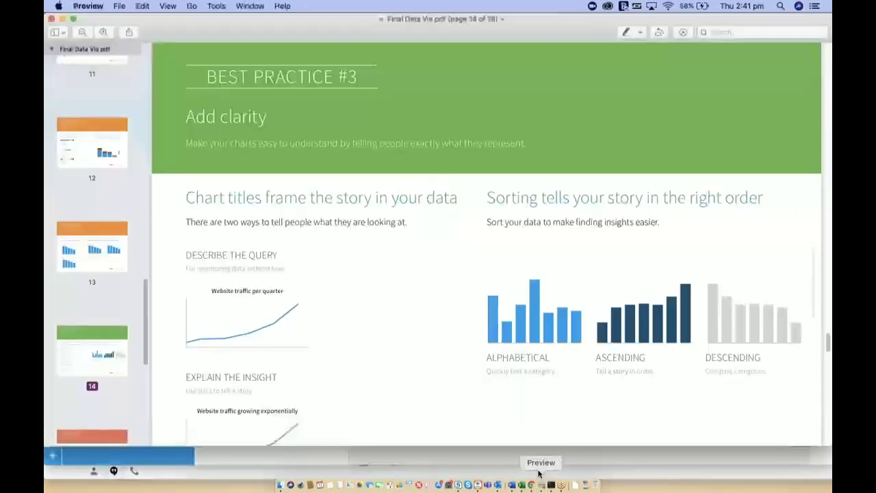
scroll(109, 301, "down", 3)
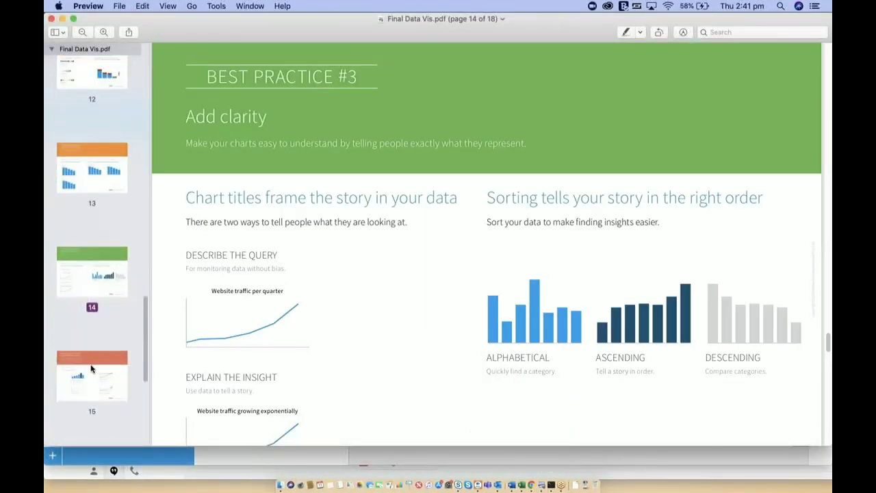
scroll(93, 370, "down", 1)
scroll(92, 358, "down", 1)
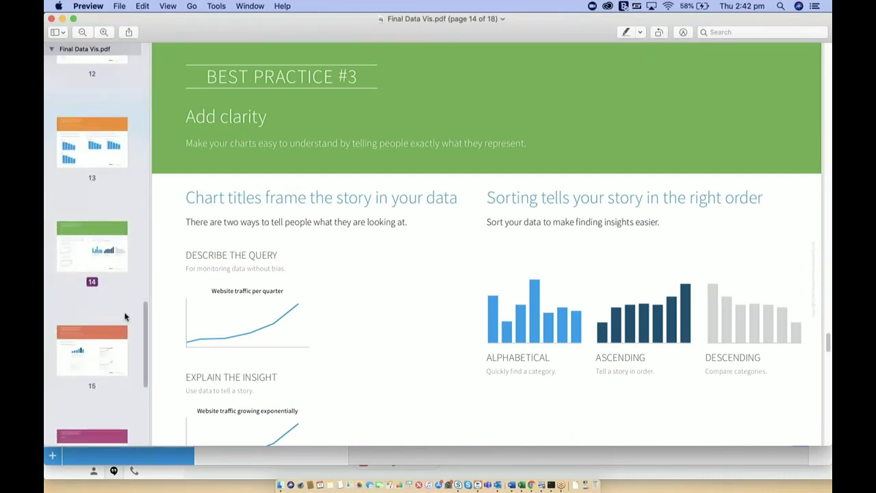
left_click(92, 351)
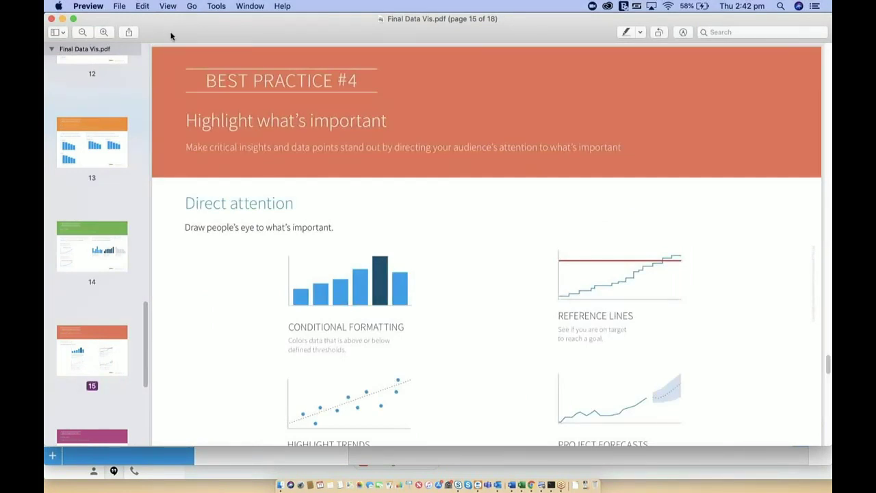
Present the 'Highlight what's important' slide full screen, then return to the Yellowfin chart builder
left_click(174, 5)
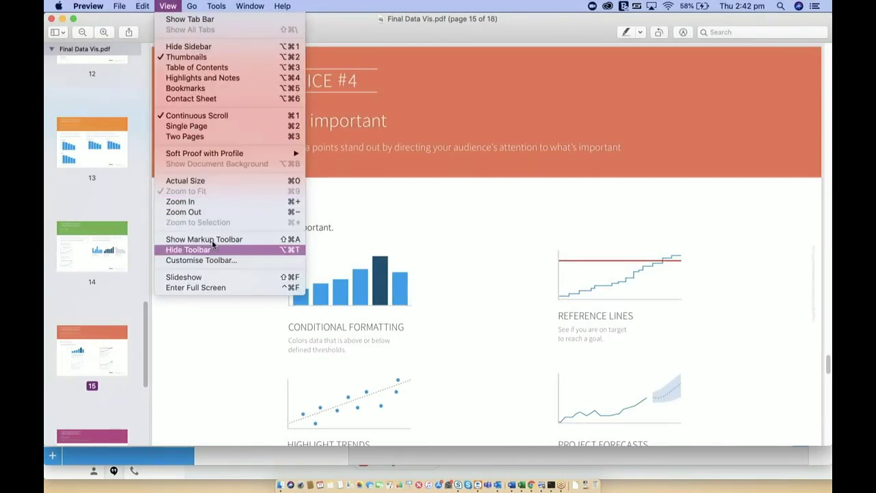
left_click(210, 288)
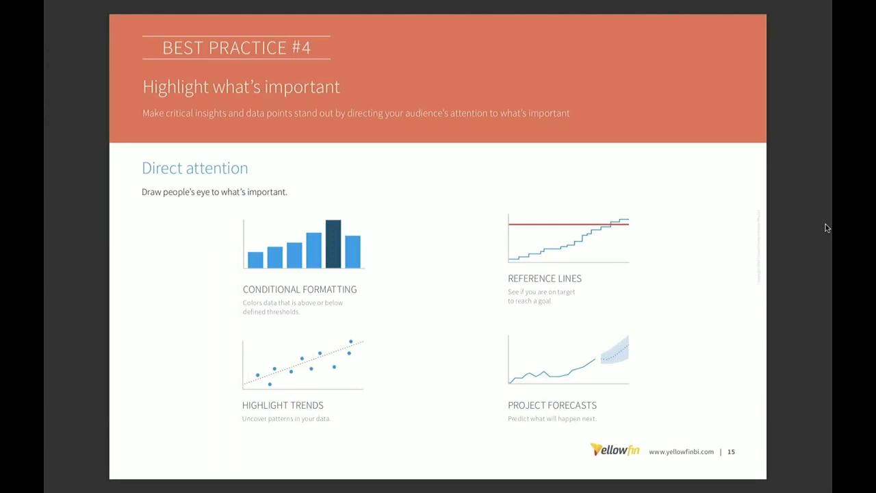
key("Escape")
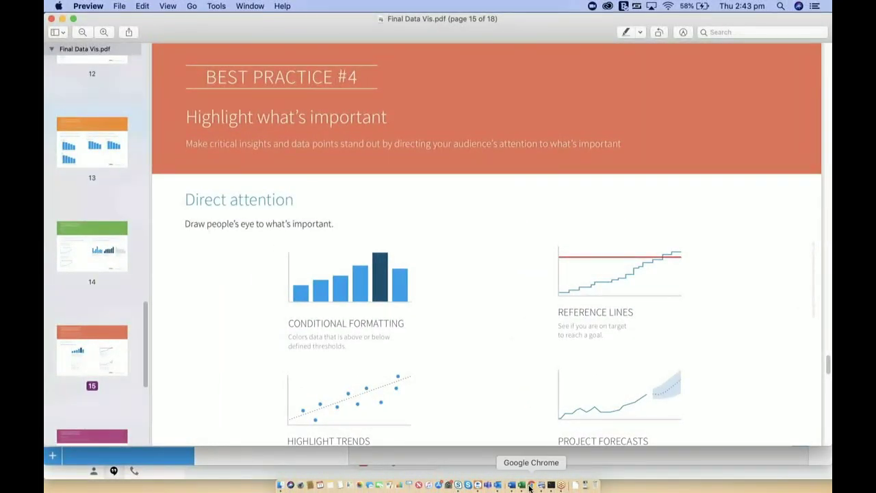
left_click(529, 486)
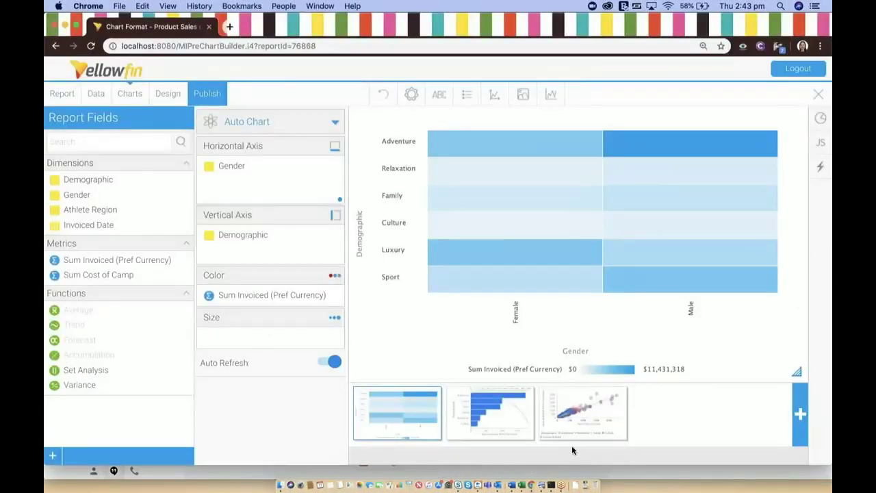
Switch to the suggested scatter chart of Sum Invoiced against Sum Cost of Camp by Demographic
left_click(596, 413)
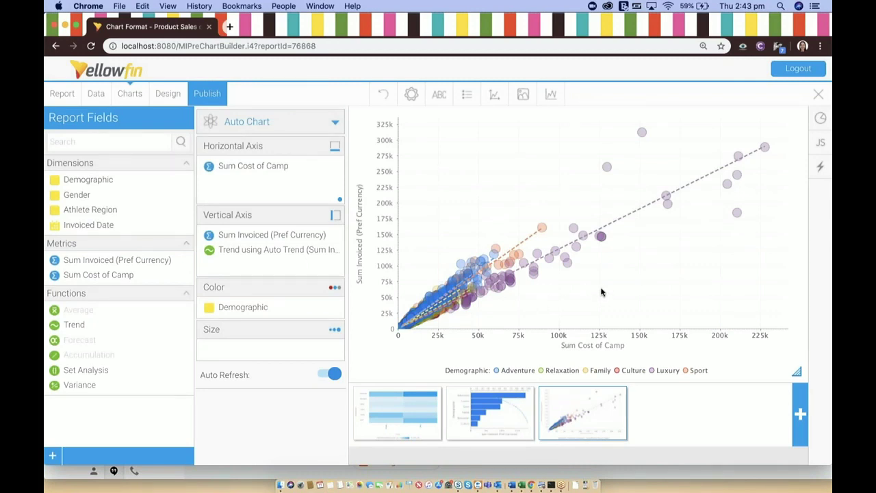
mouse_move(543, 237)
mouse_move(578, 252)
Add a new chart of Sum Invoiced (Pref Currency) over Invoiced Date, grouped by Month
left_click(799, 413)
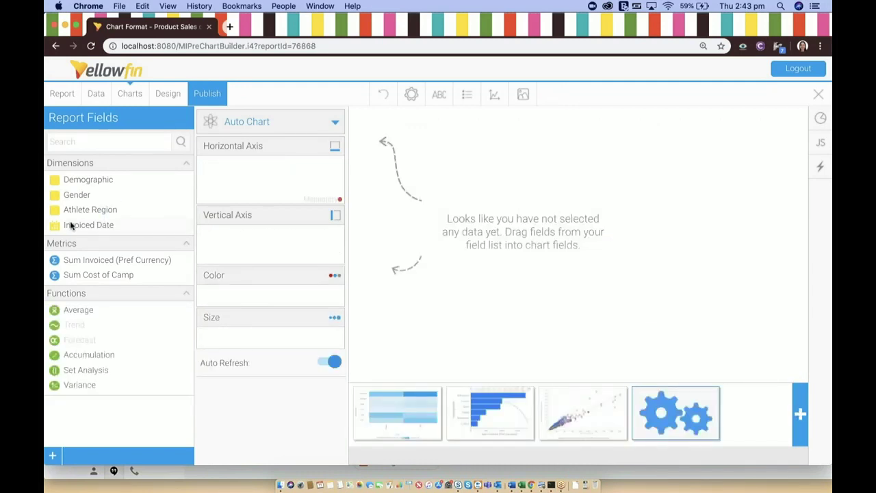
left_click_drag(85, 232, 262, 181)
left_click_drag(89, 265, 256, 242)
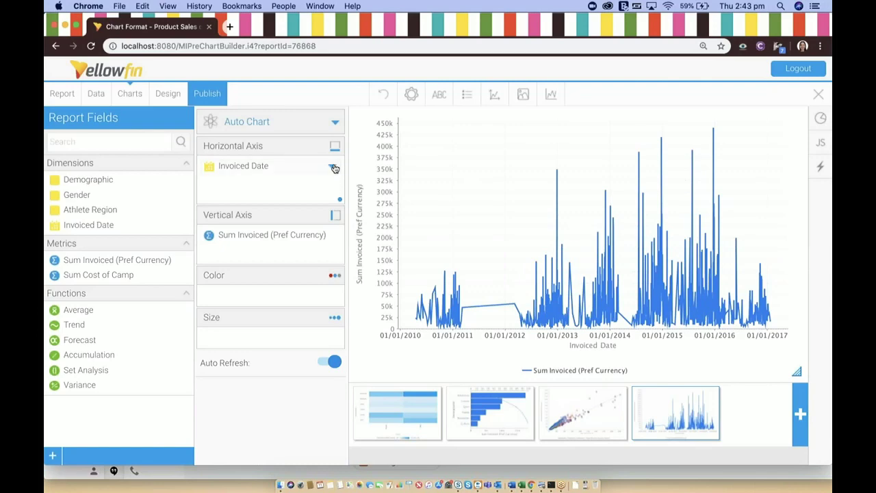
left_click(334, 169)
mouse_move(389, 215)
left_click(487, 256)
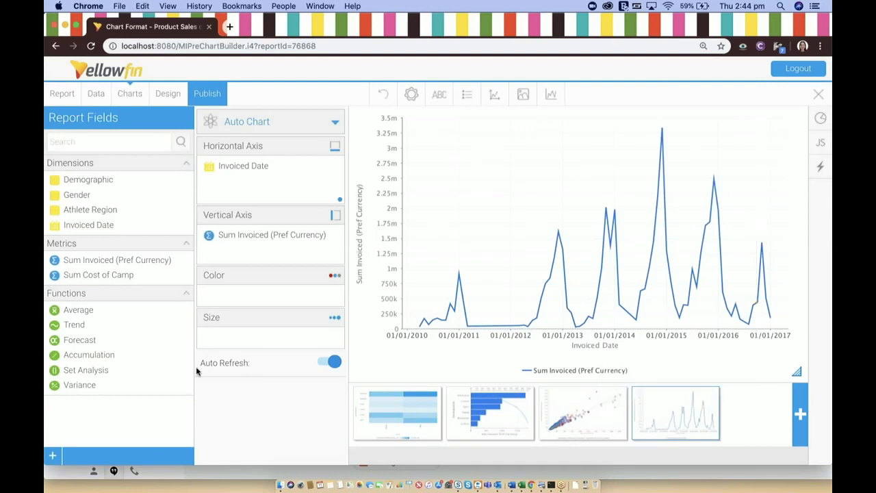
Add Trend and Forecast lines to the monthly chart and save the report as 'Product Sales over Time'
left_click_drag(76, 329, 244, 252)
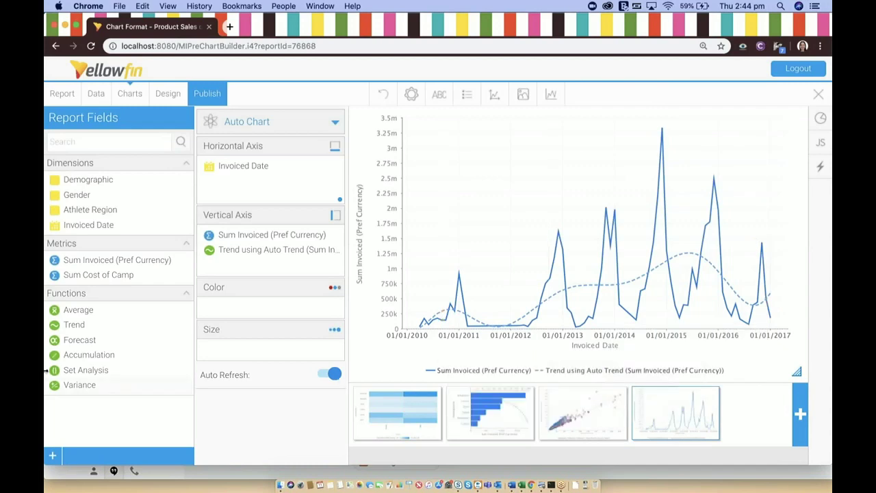
left_click_drag(72, 341, 241, 269)
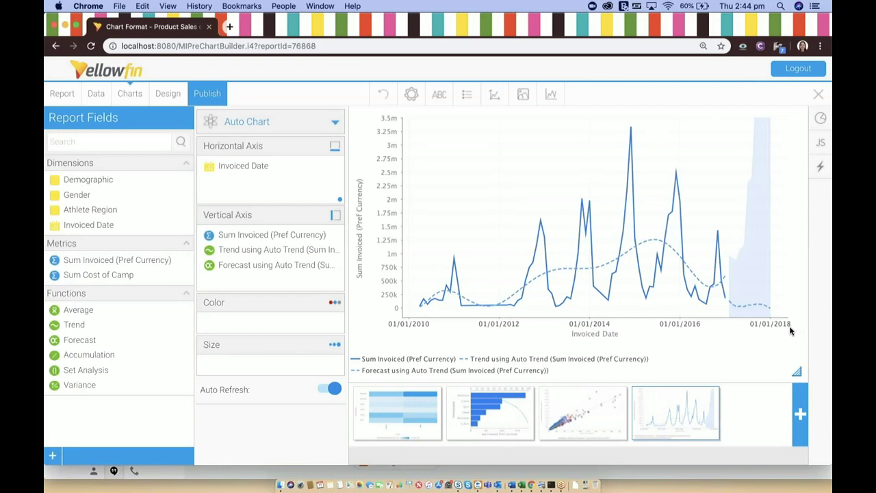
left_click(214, 96)
left_click(446, 413)
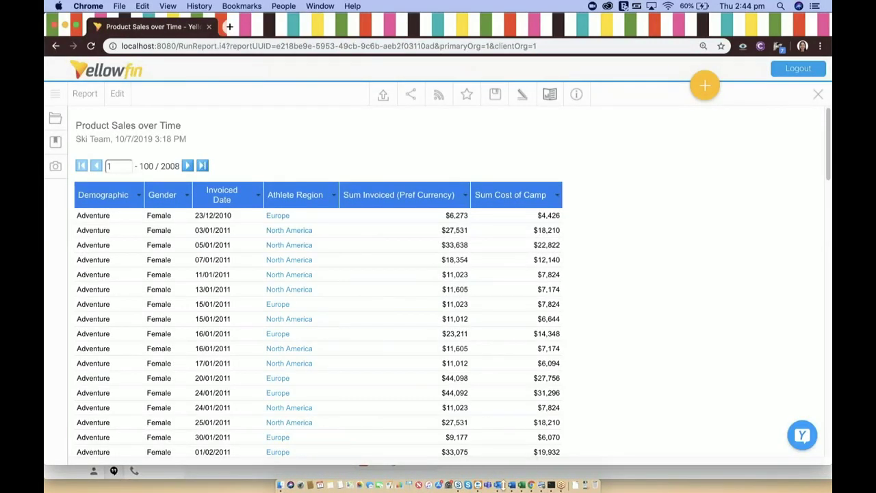
Present page 16, 'Best Practice #5: Collaborate', as a full-screen slideshow in Preview
left_click(540, 484)
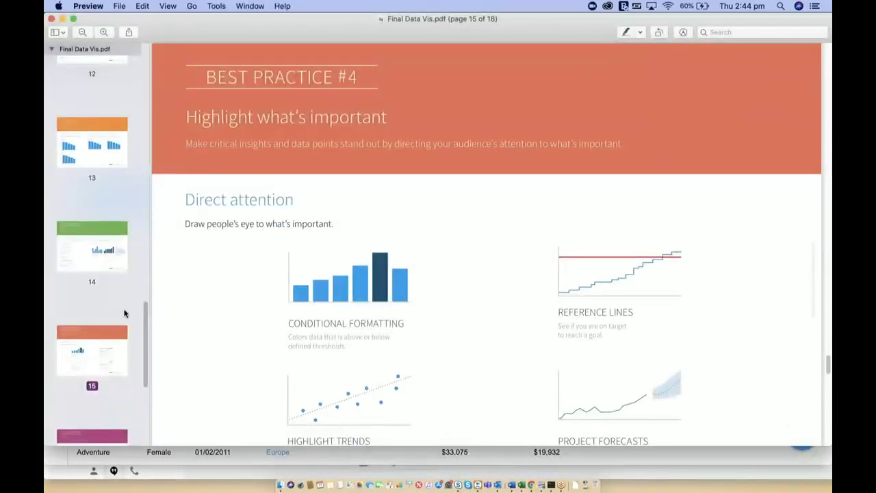
scroll(120, 309, "down", 3)
left_click(102, 346)
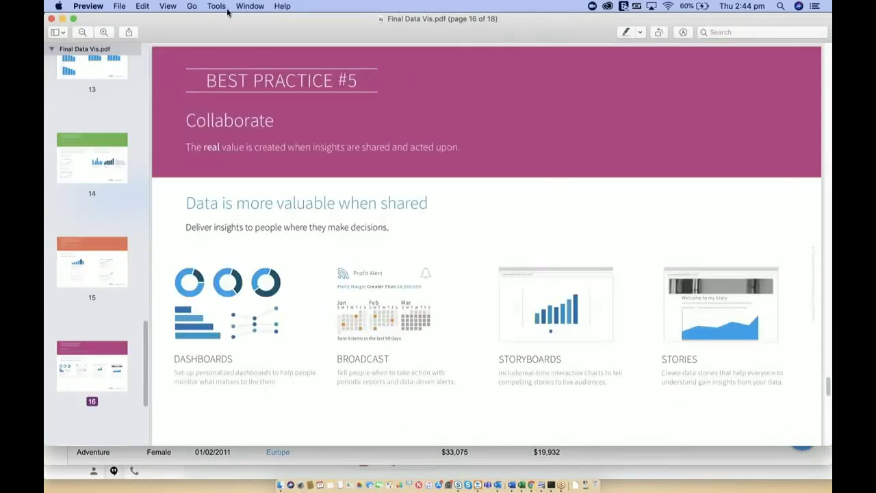
left_click(167, 5)
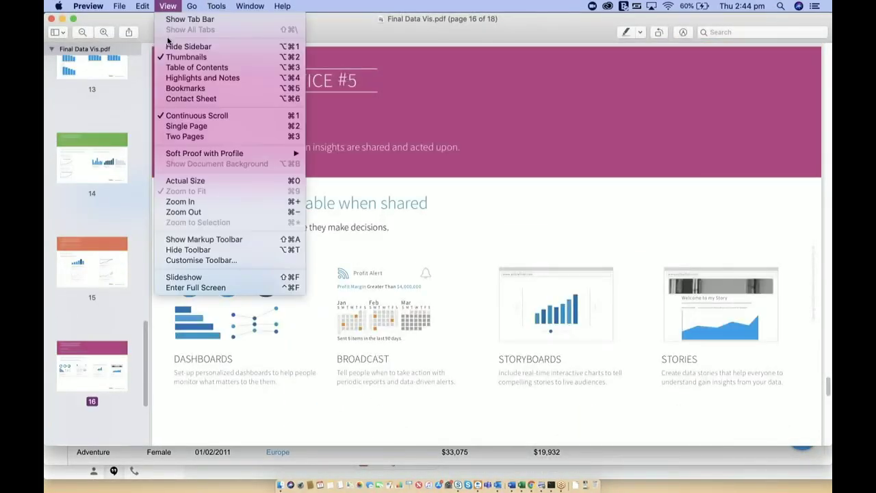
left_click(211, 279)
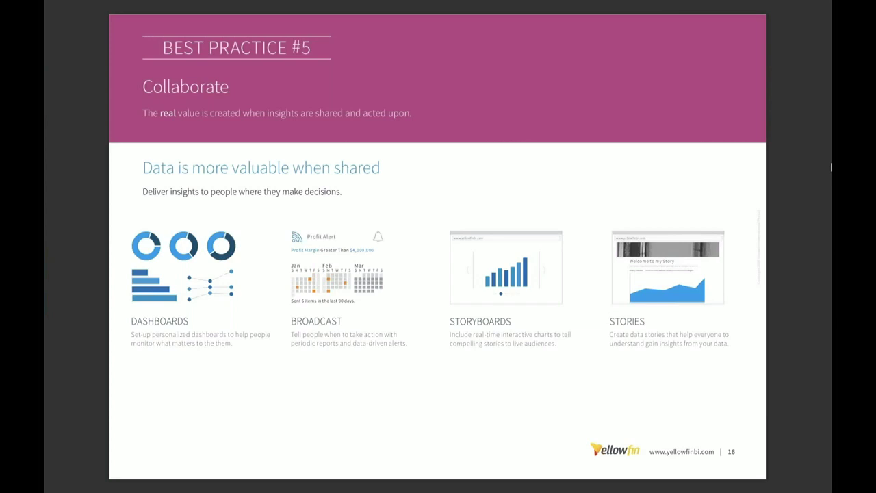
Add the 'Product Sales over Time' report to the 'APAC Sales update' story and open the story for editing
key("Escape")
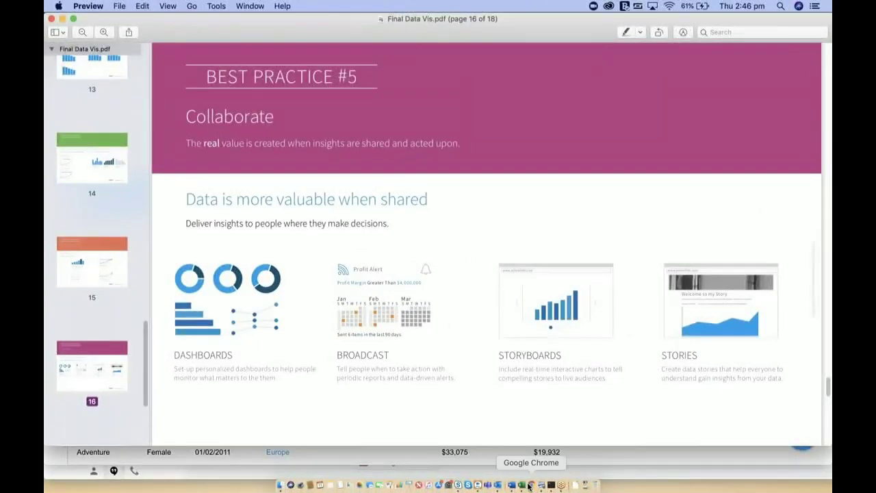
left_click(531, 485)
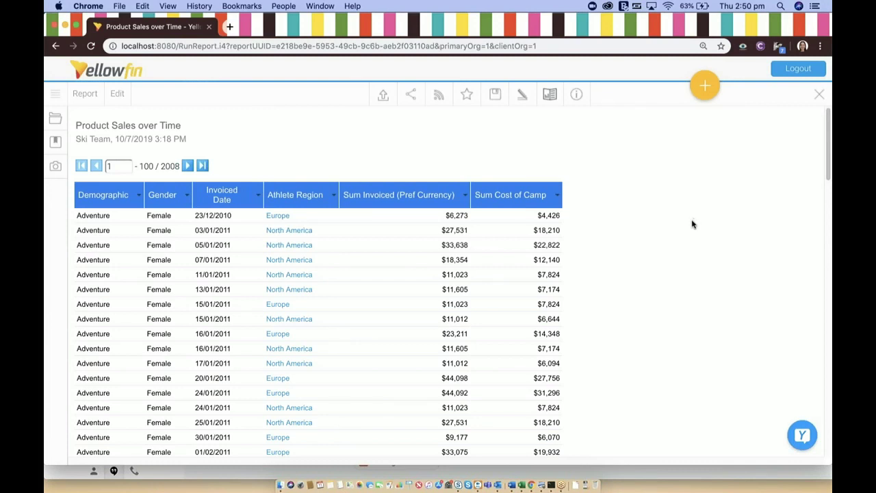
left_click(550, 94)
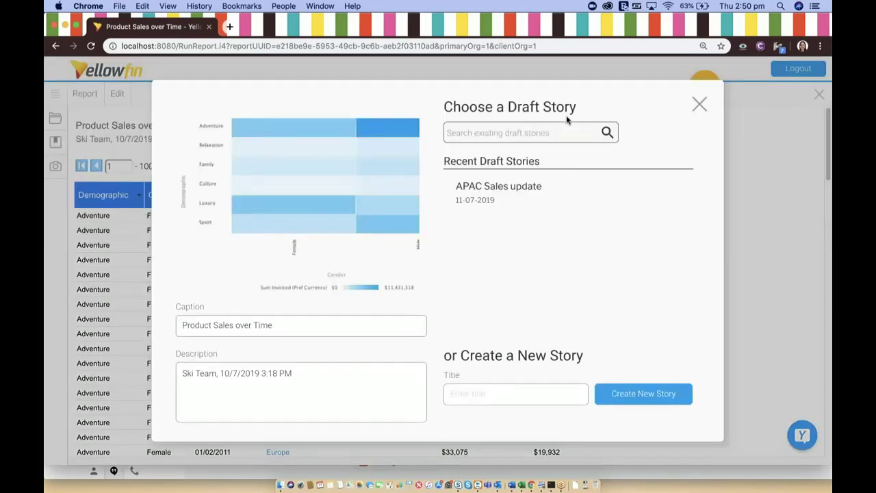
left_click(523, 195)
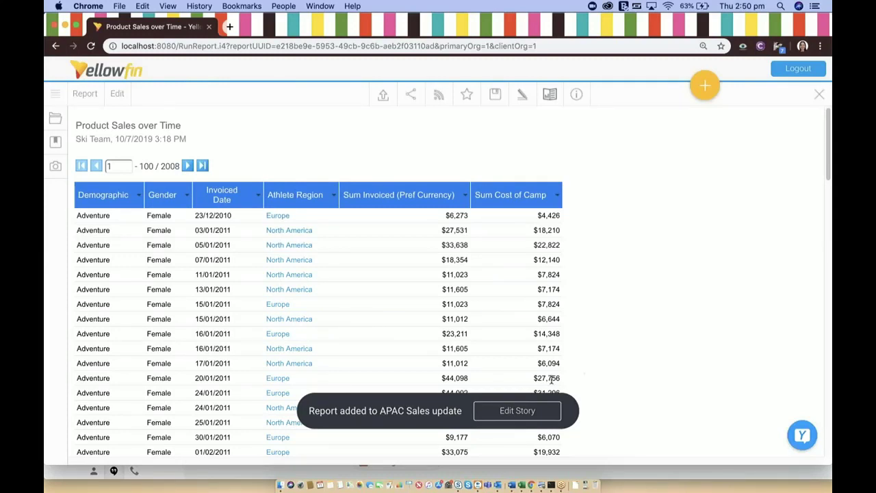
left_click(533, 416)
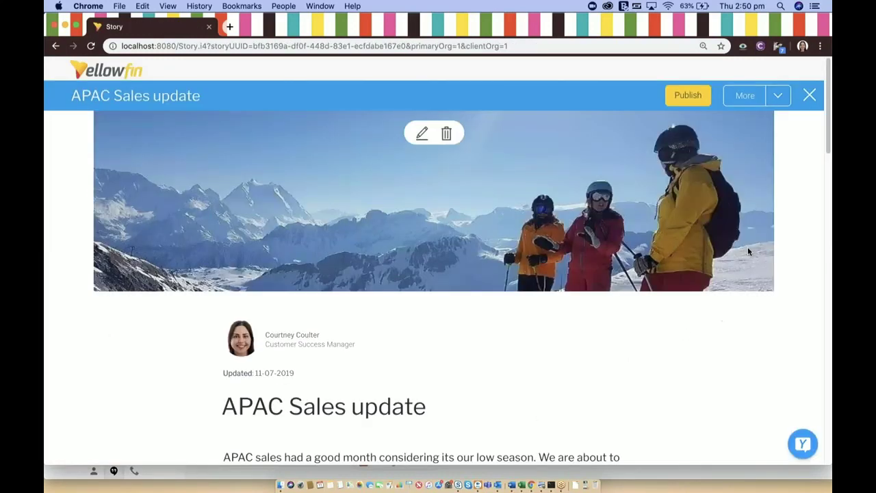
scroll(793, 251, "down", 2)
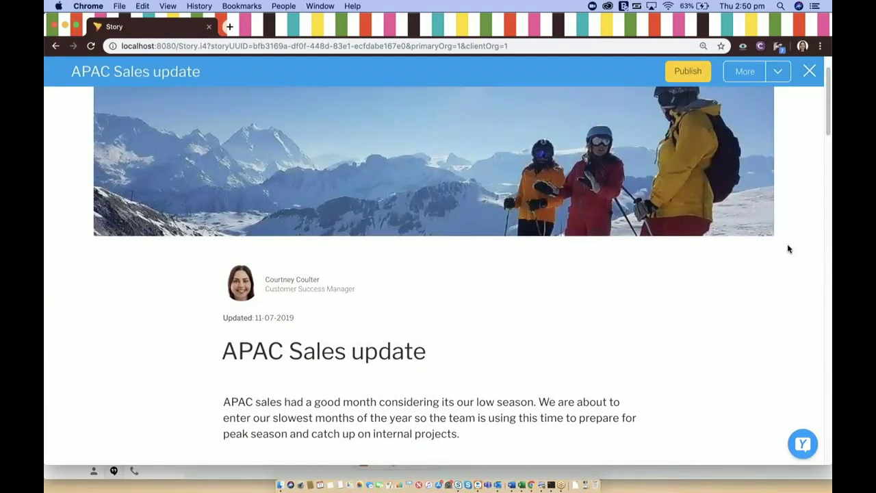
mouse_move(751, 184)
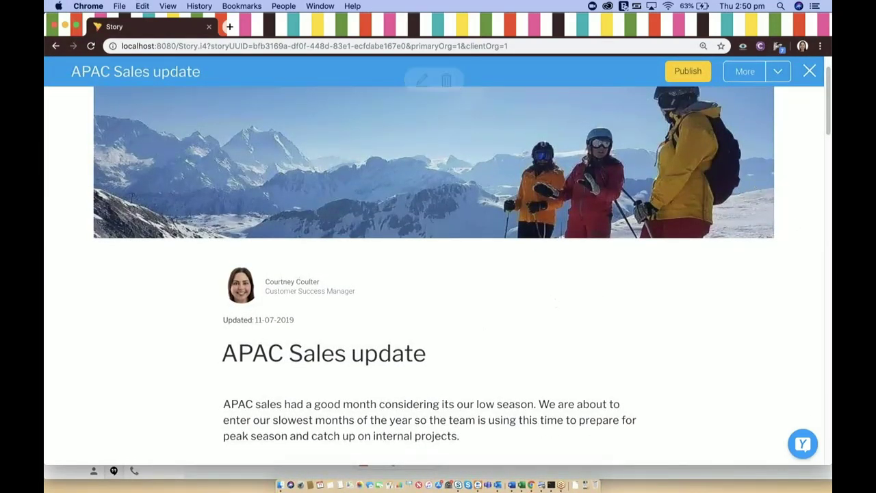
scroll(580, 355, "down", 2)
scroll(676, 338, "down", 10)
scroll(660, 317, "down", 10)
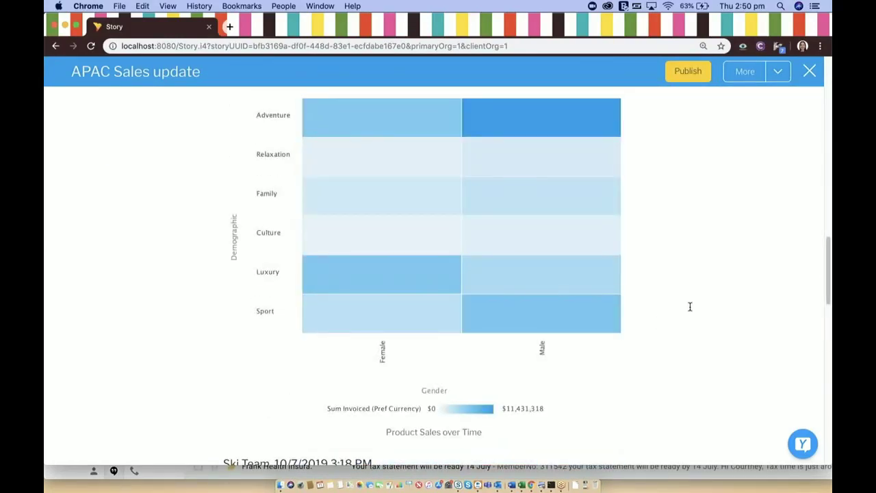
mouse_move(595, 260)
scroll(594, 260, "up", 1)
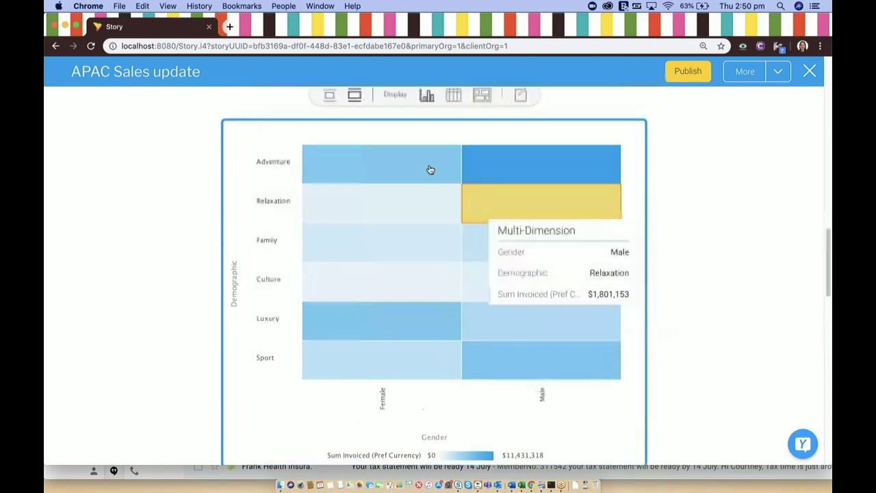
left_click(426, 96)
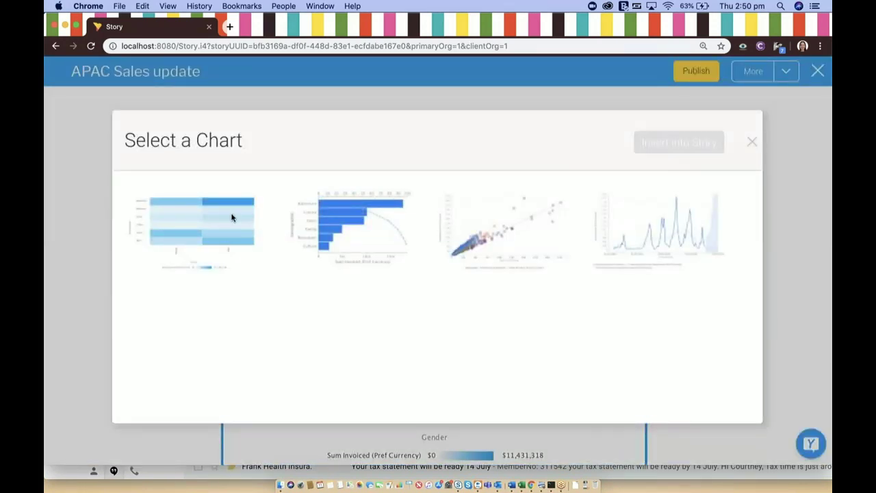
left_click(237, 219)
left_click(752, 139)
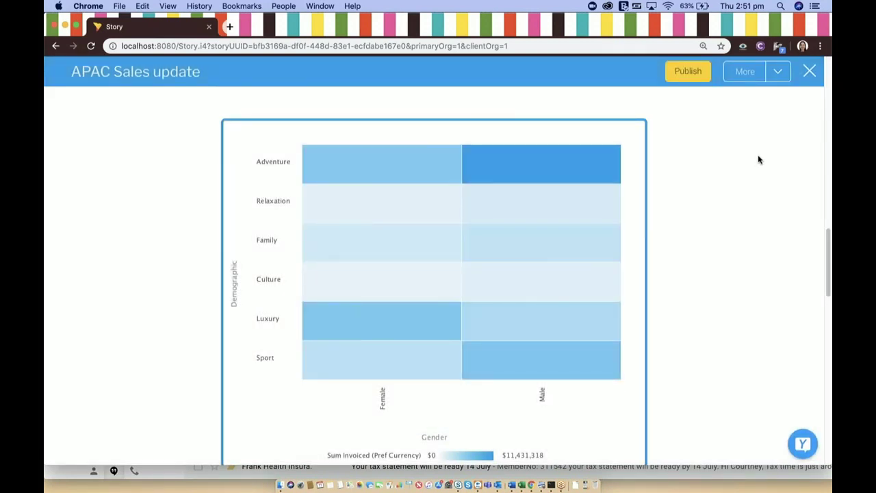
Publish the 'APAC Sales update' story, then share it with one colleague and submit
left_click(697, 78)
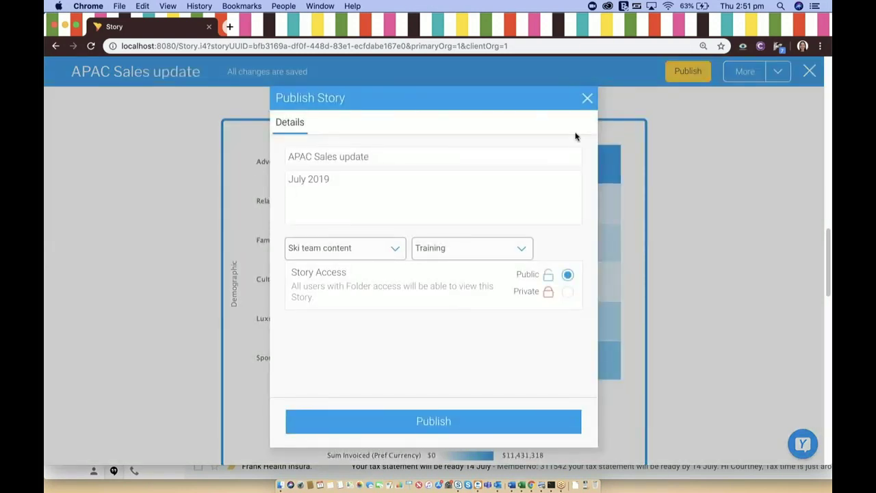
left_click(431, 421)
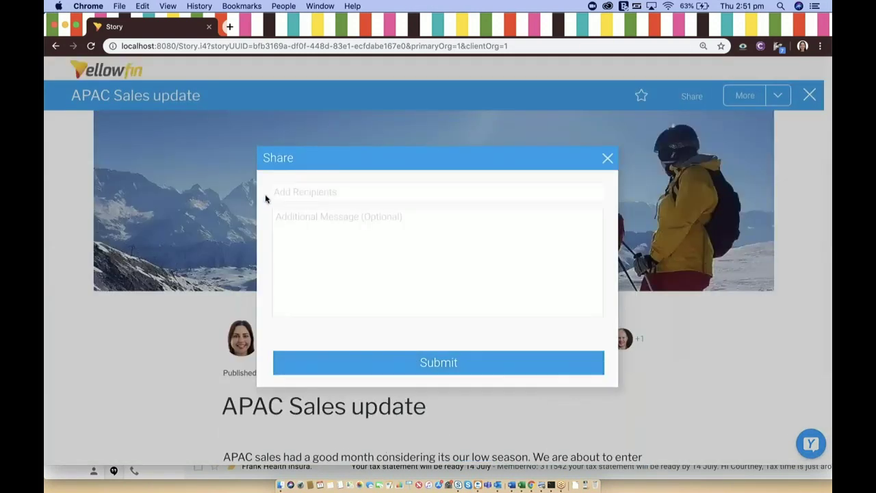
left_click(306, 193)
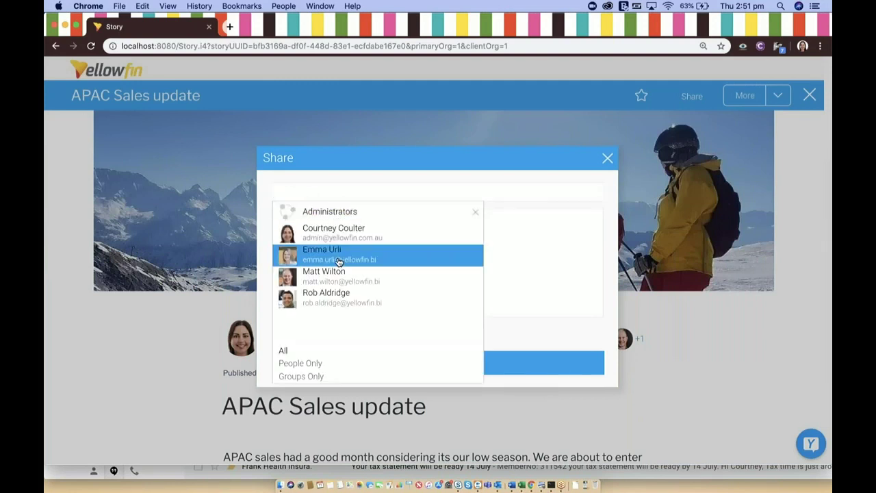
left_click(338, 257)
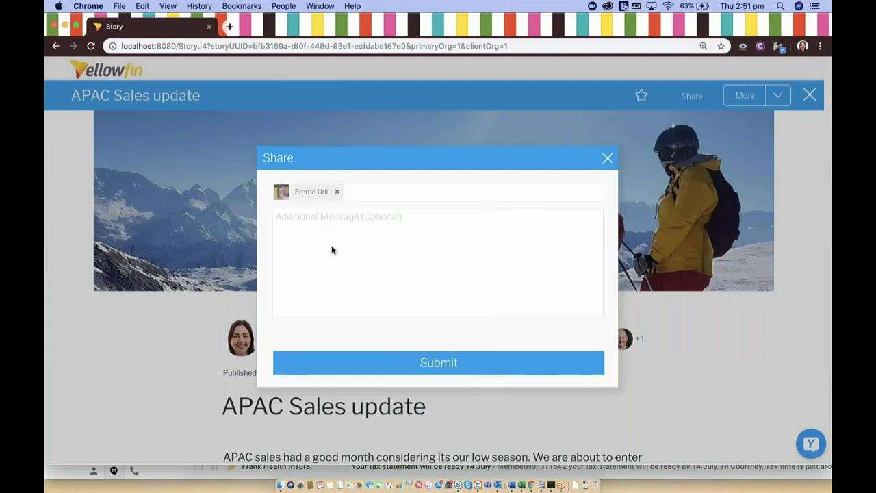
left_click(446, 363)
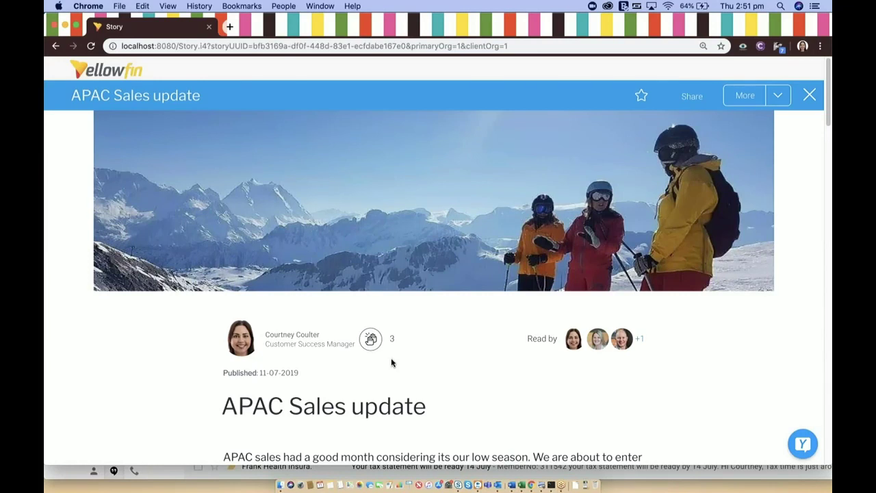
View the story's conversation thread with the preview comment, then return to Final Data Vis.pdf
left_click(802, 444)
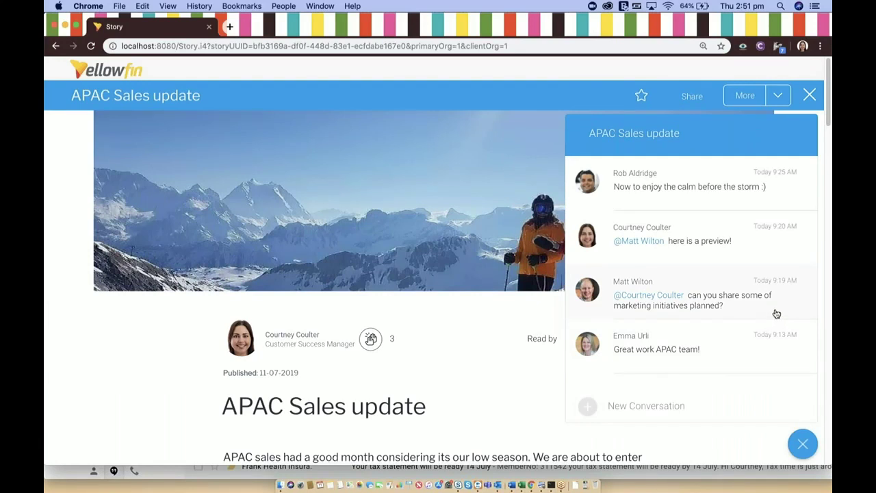
left_click(781, 255)
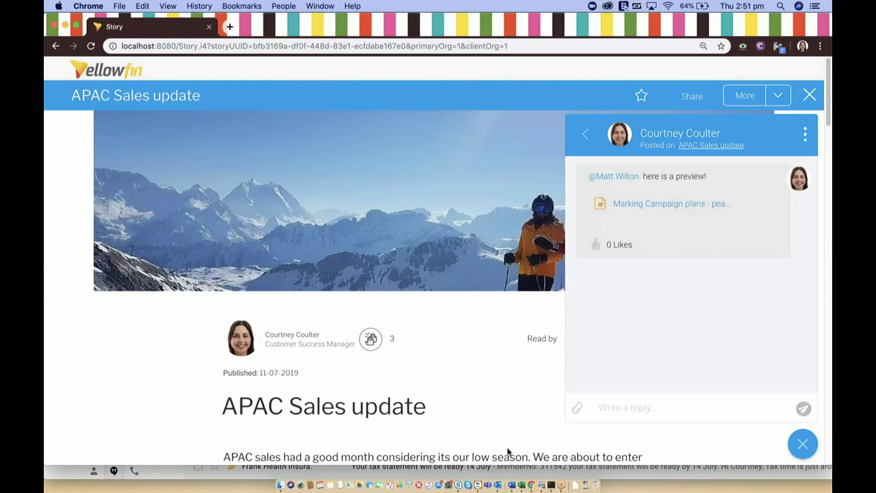
left_click(542, 484)
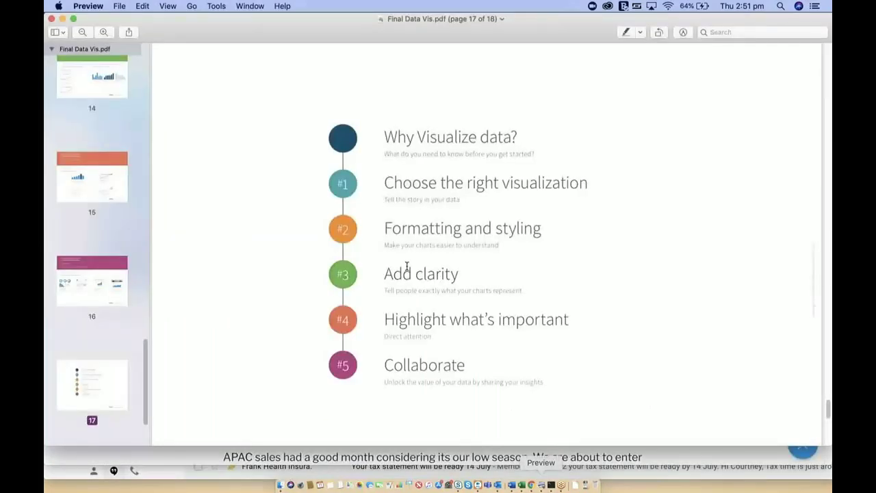
Show Final Data Vis.pdf full screen in Preview on the page 17 recap slide
left_click(167, 6)
left_click(222, 287)
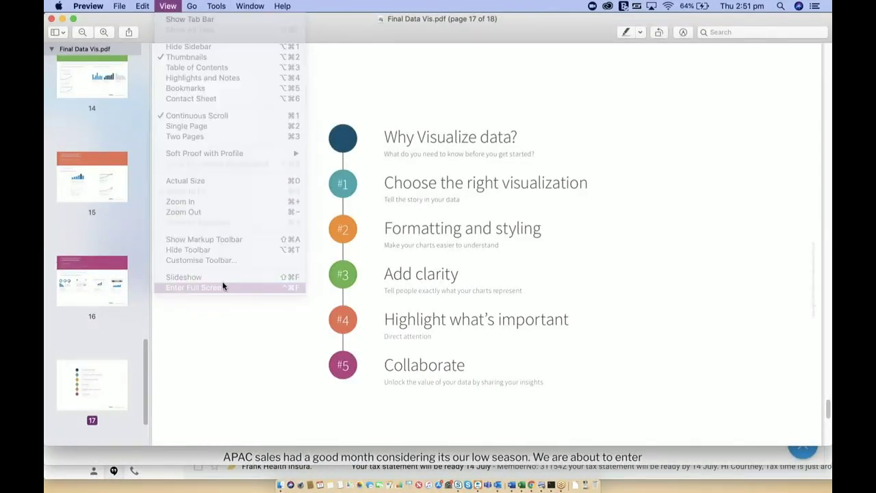